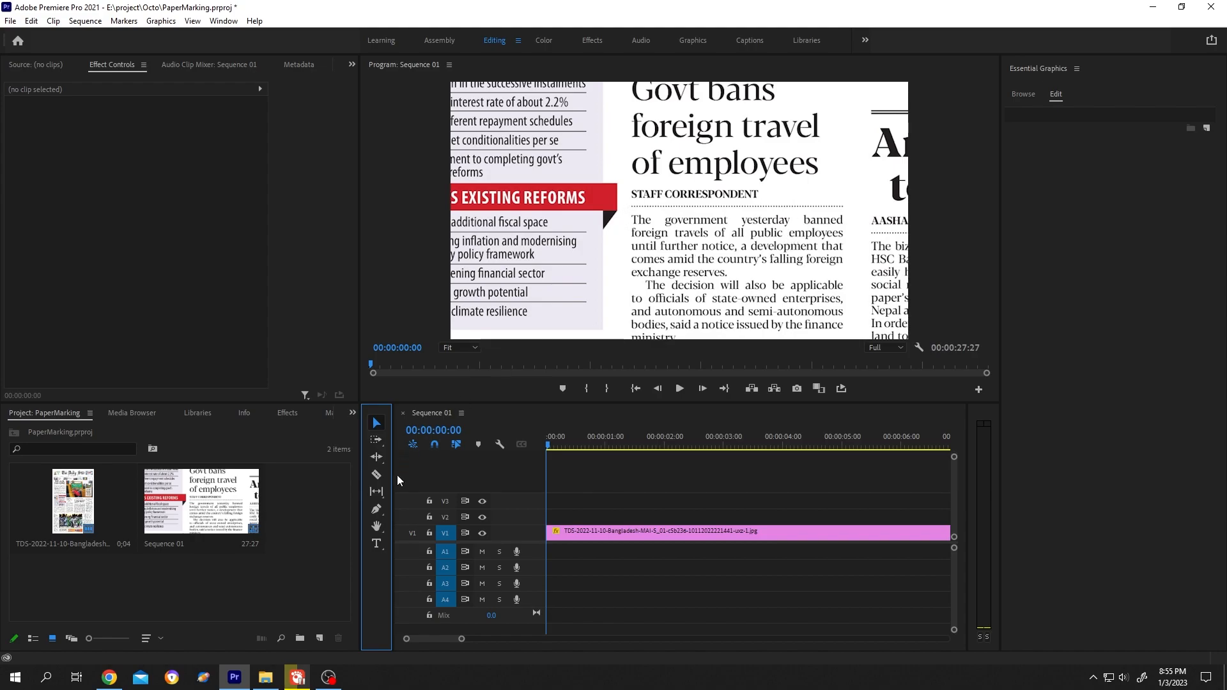
- Choose the Rectangle Tool from the Pen flyout and zoom the Program monitor to 75%
{"action": "left_click", "coordinate": [375, 513]}
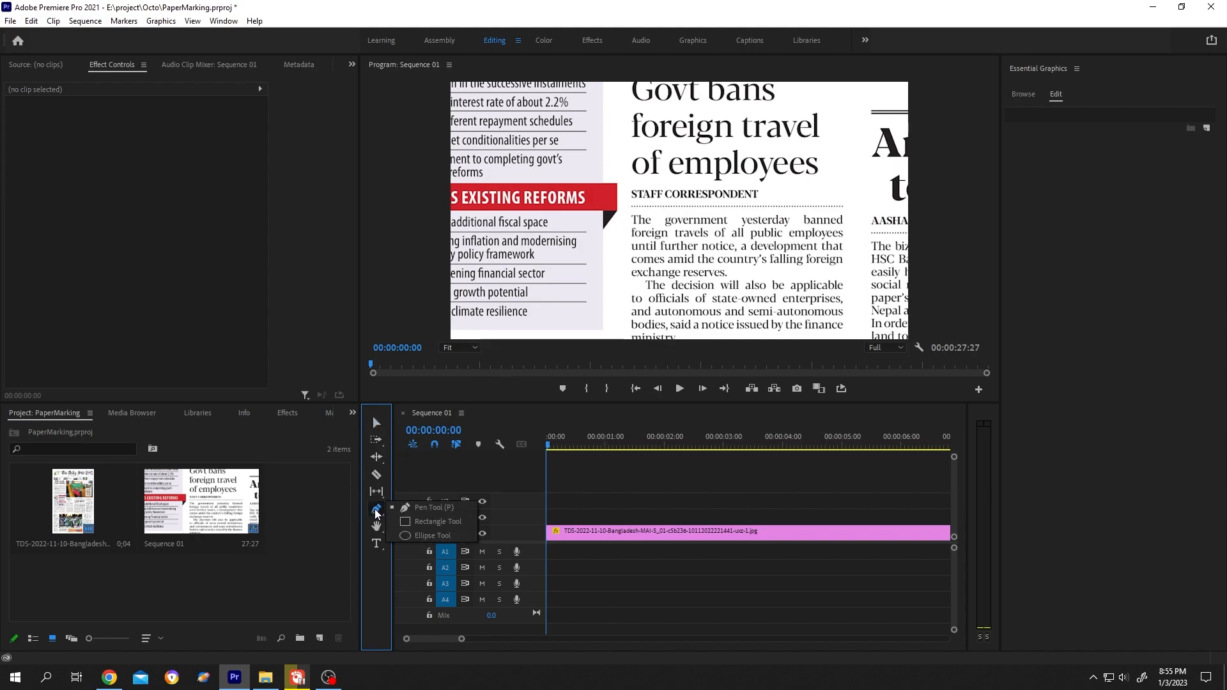
{"action": "left_click", "coordinate": [408, 521]}
{"action": "left_click", "coordinate": [464, 347]}
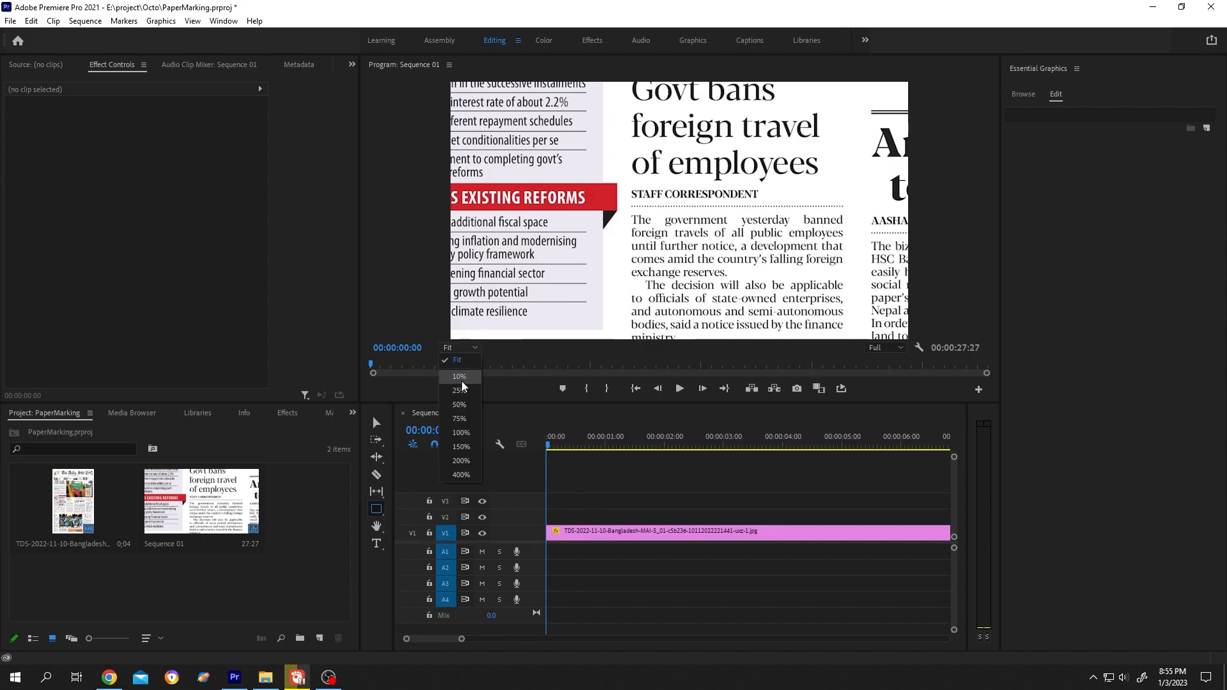
{"action": "left_click", "coordinate": [458, 418]}
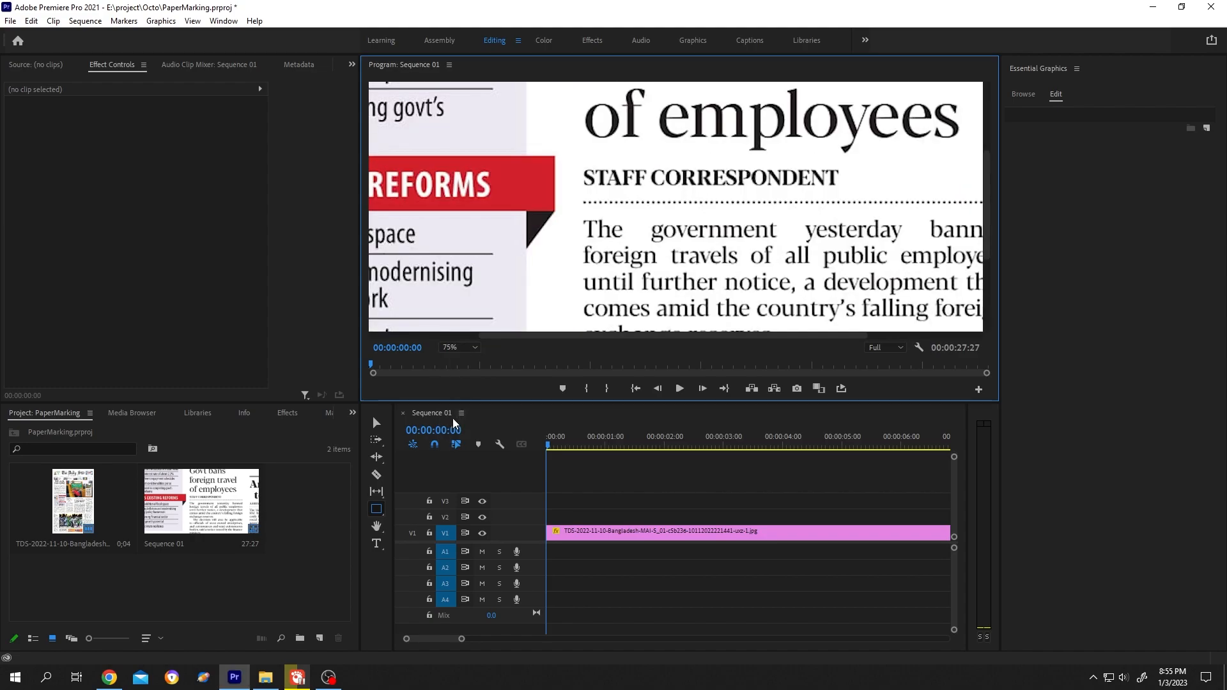
{"action": "left_click_drag", "start_coordinate": [643, 335], "coordinate": [722, 333]}
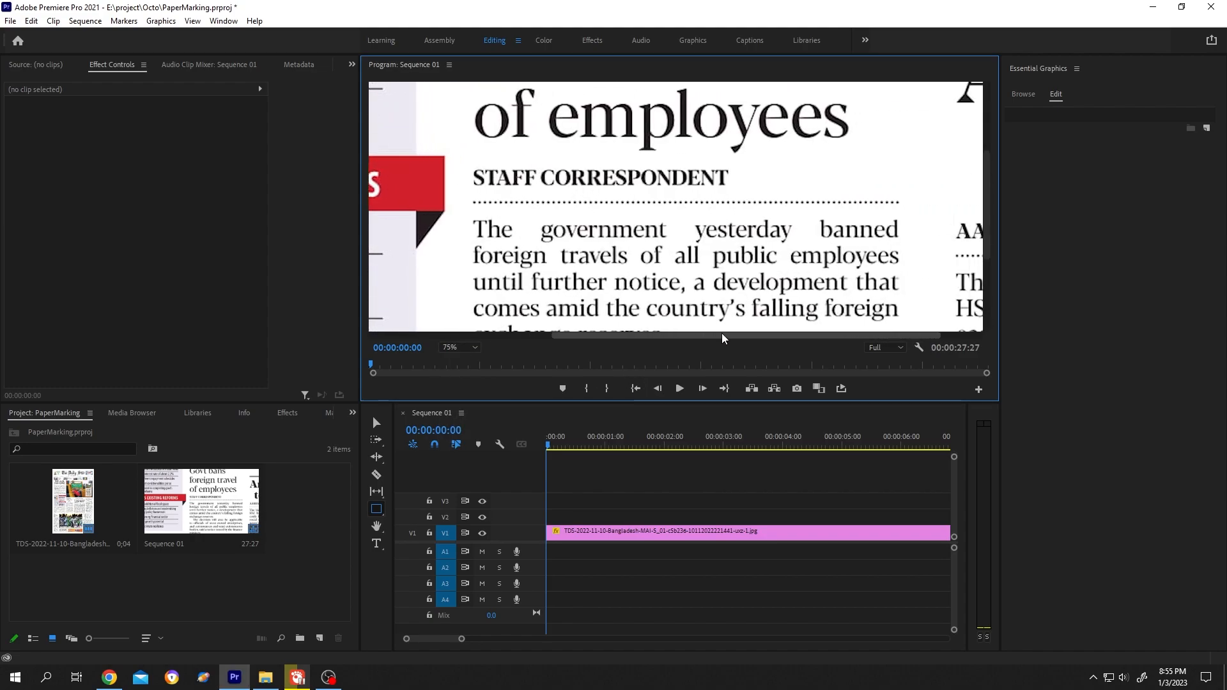
- Draw a yellow rectangle over each of the first two text lines
{"action": "left_click", "coordinate": [465, 222]}
{"action": "left_click_drag", "start_coordinate": [465, 223], "coordinate": [901, 245]}
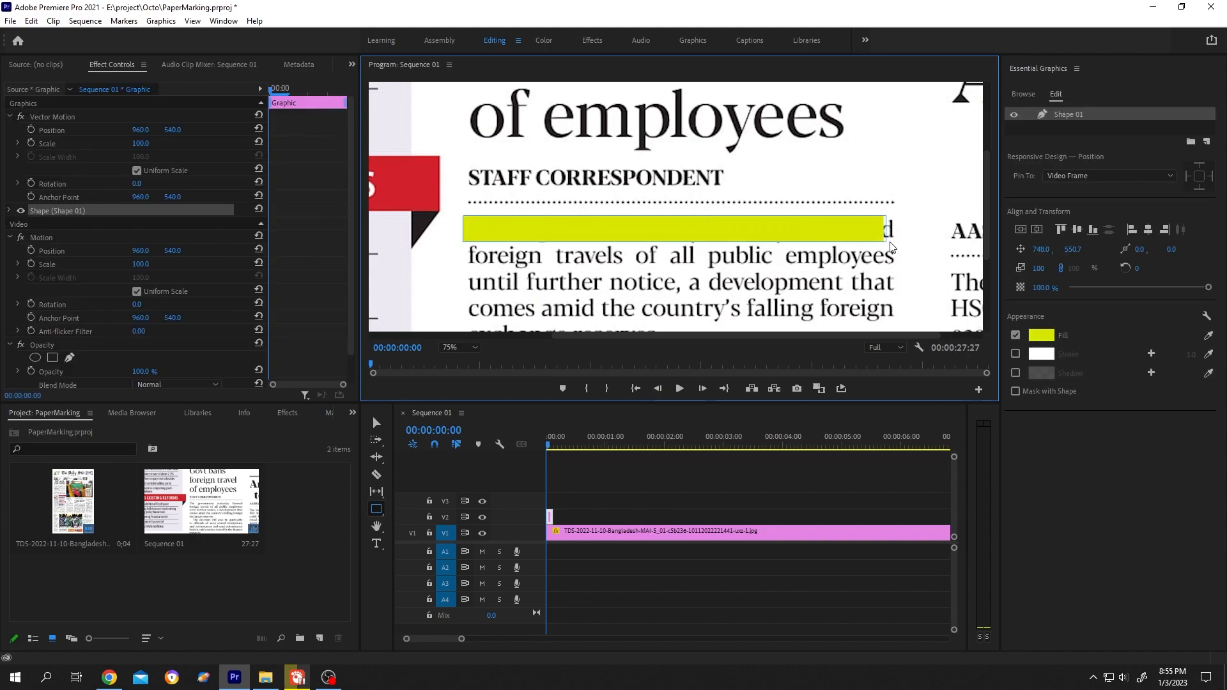
{"action": "left_click", "coordinate": [557, 473]}
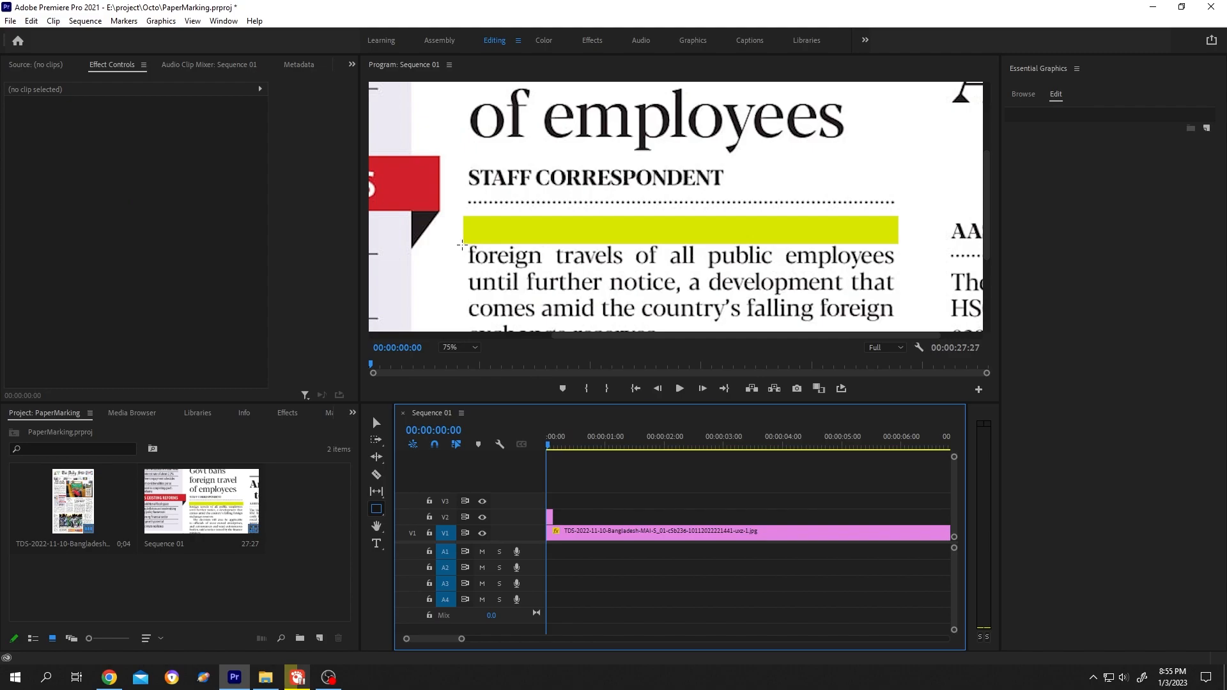
{"action": "left_click_drag", "start_coordinate": [463, 247], "coordinate": [774, 269]}
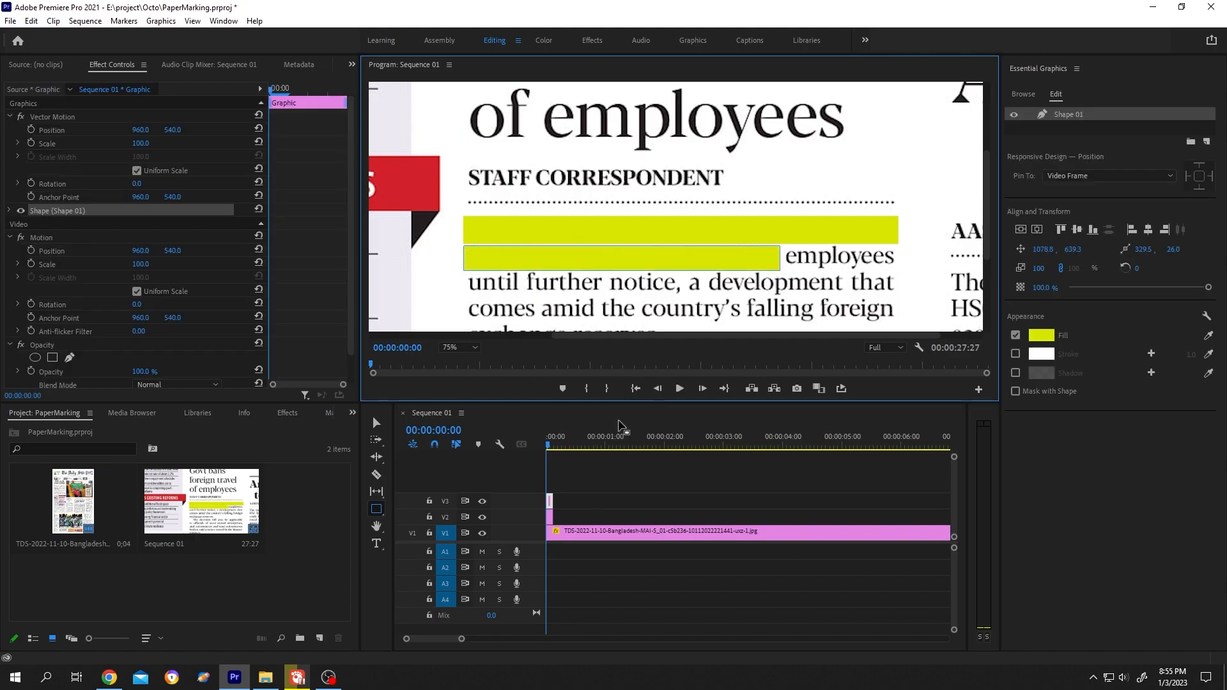
- Extend both graphic clips in the timeline to about five seconds
{"action": "left_click_drag", "start_coordinate": [553, 501], "coordinate": [874, 498]}
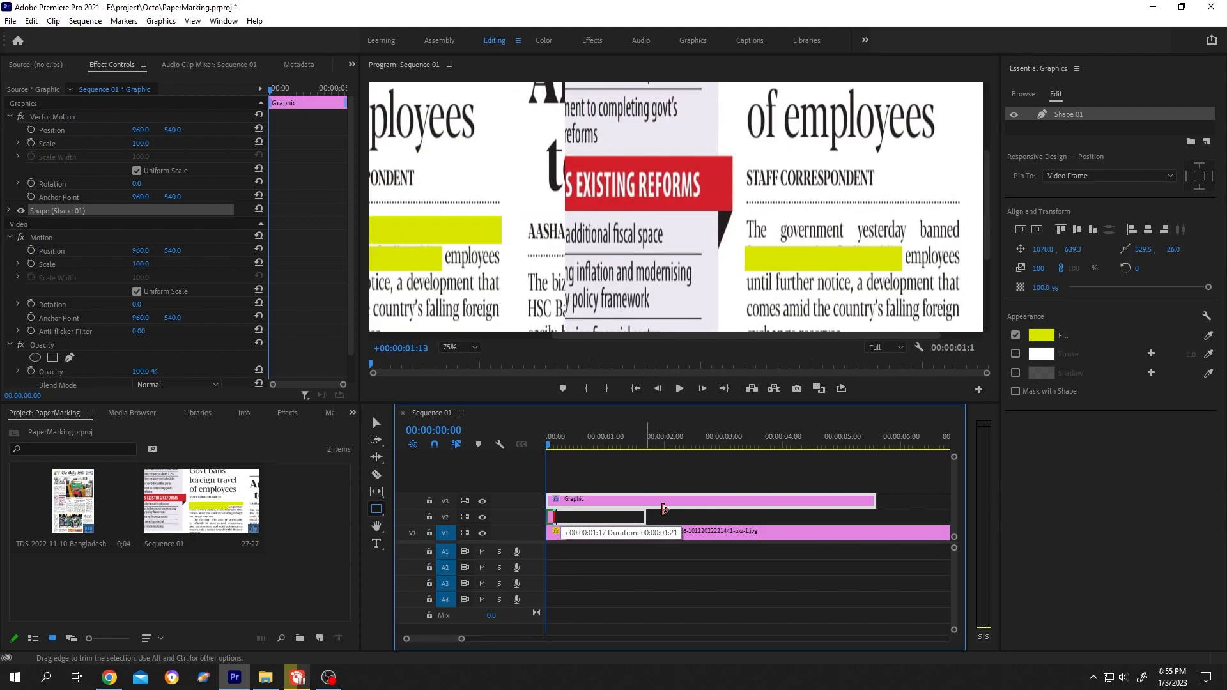
{"action": "left_click_drag", "start_coordinate": [644, 516], "coordinate": [874, 515]}
- Set the V2 highlight graphic's Opacity blend mode to Multiply
{"action": "left_click", "coordinate": [609, 518]}
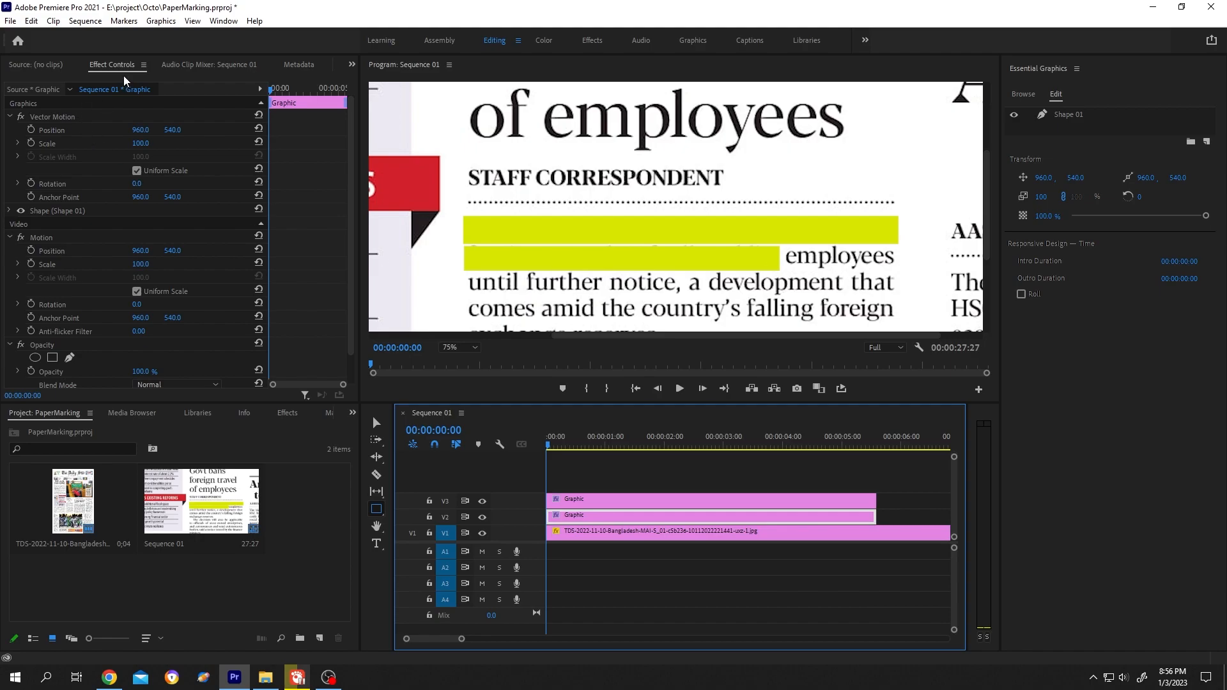
{"action": "scroll", "coordinate": [349, 220], "scroll_direction": "down", "scroll_amount": 1}
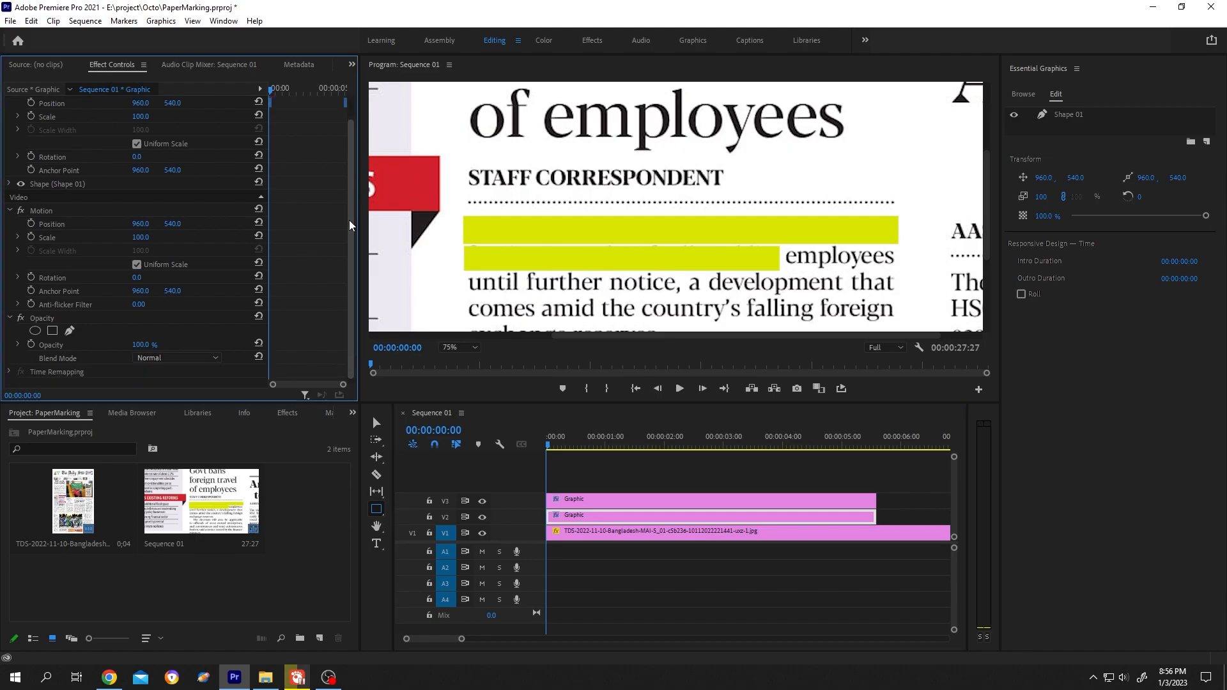
{"action": "left_click", "coordinate": [177, 354]}
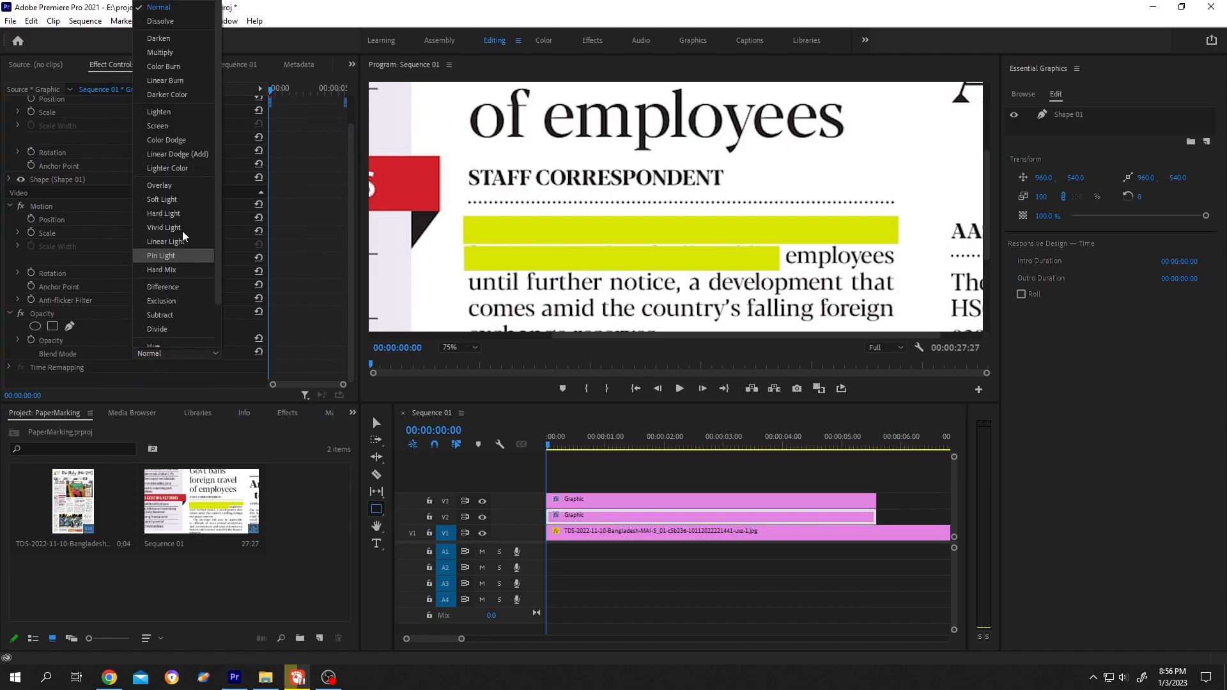
{"action": "left_click", "coordinate": [168, 52]}
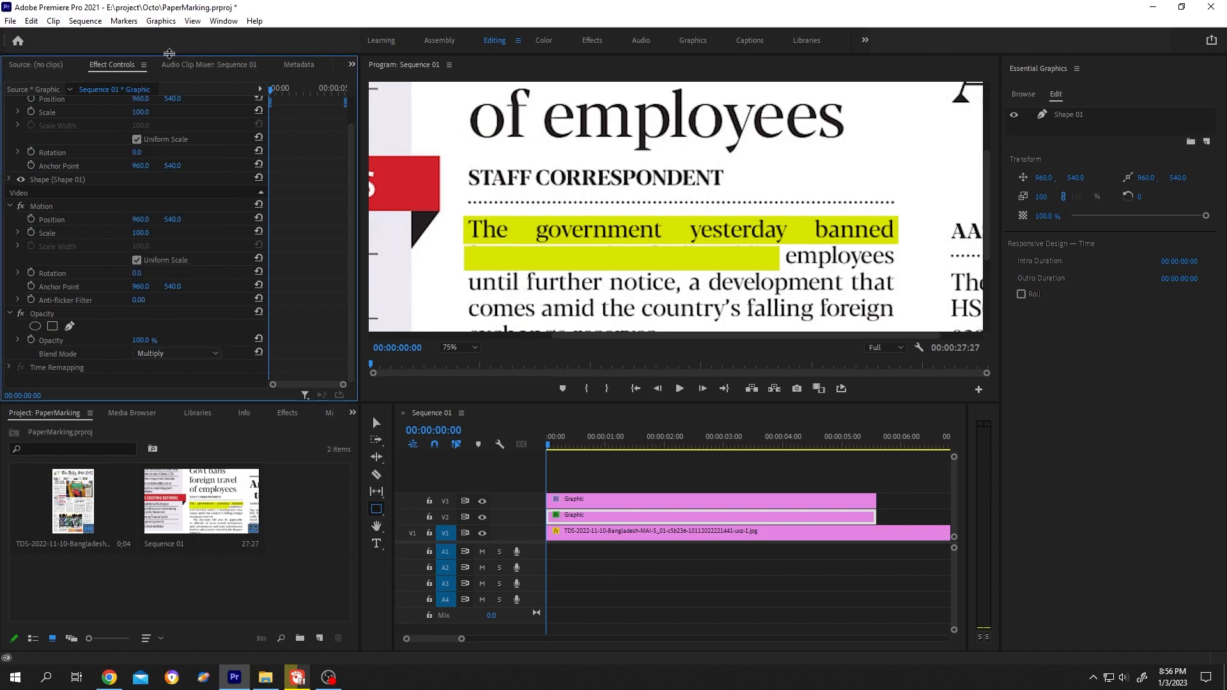
- Set the other highlight graphic's blend mode to Multiply as well
{"action": "left_click", "coordinate": [570, 499]}
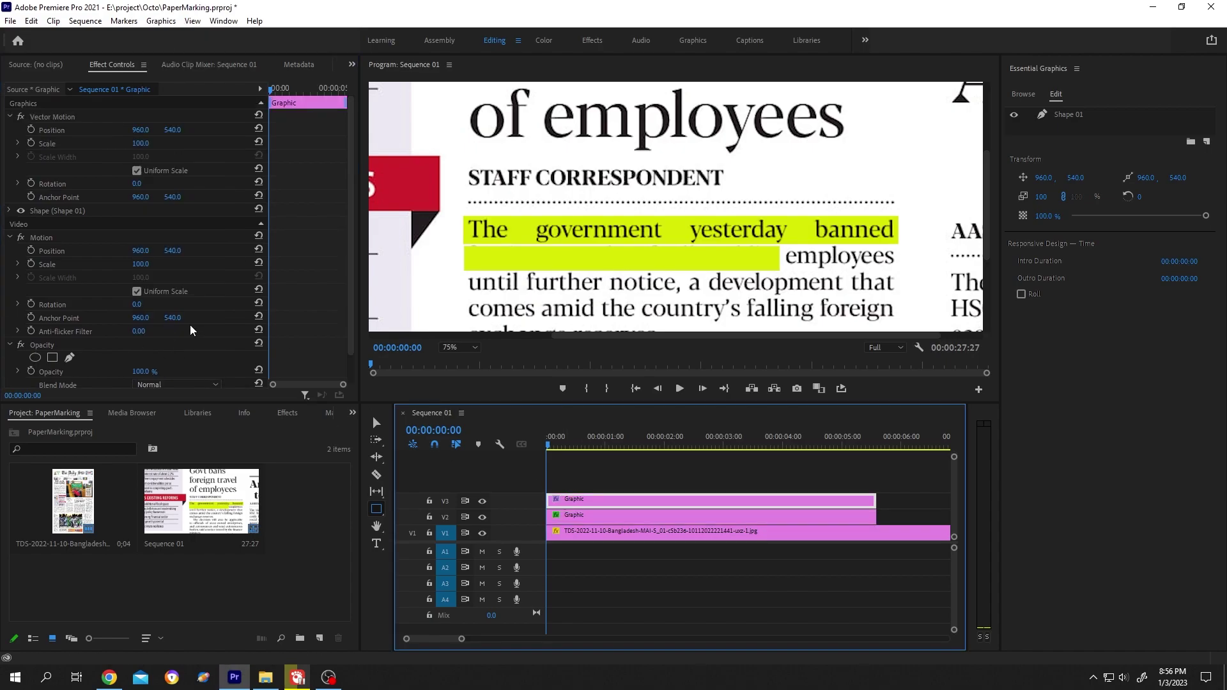
{"action": "left_click", "coordinate": [176, 382]}
{"action": "left_click", "coordinate": [168, 53]}
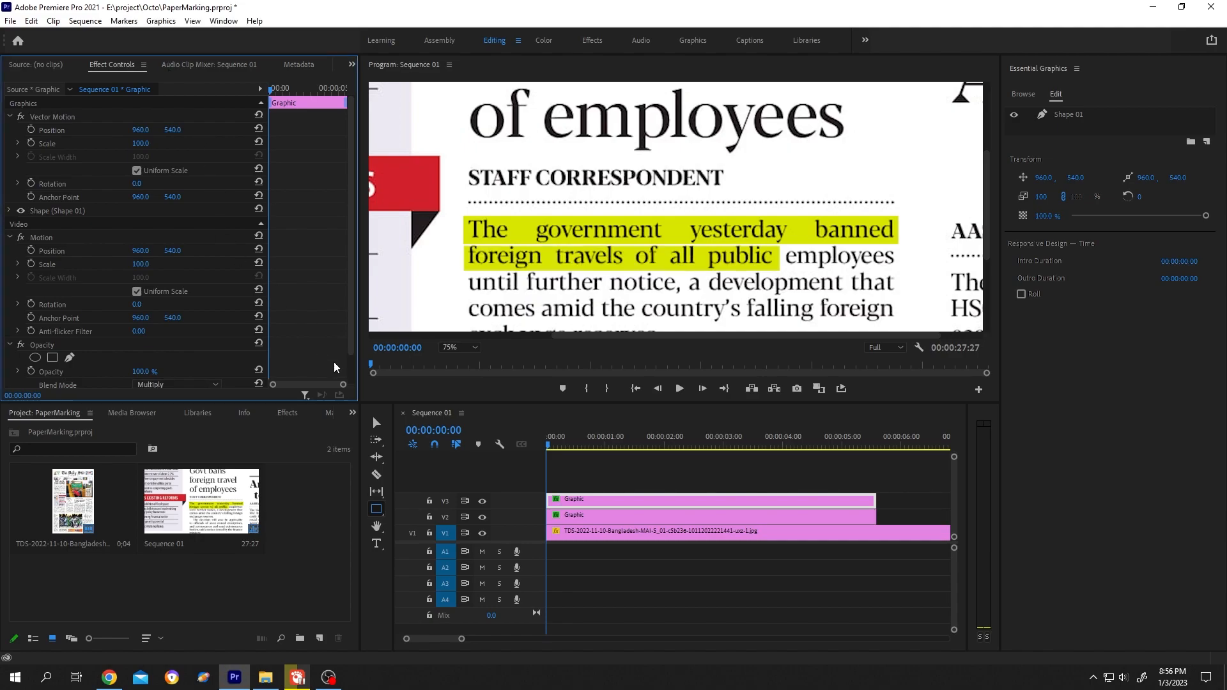
- Try moving the V2 highlight's anchor point left of the word 'The', then undo it
{"action": "left_click", "coordinate": [567, 517]}
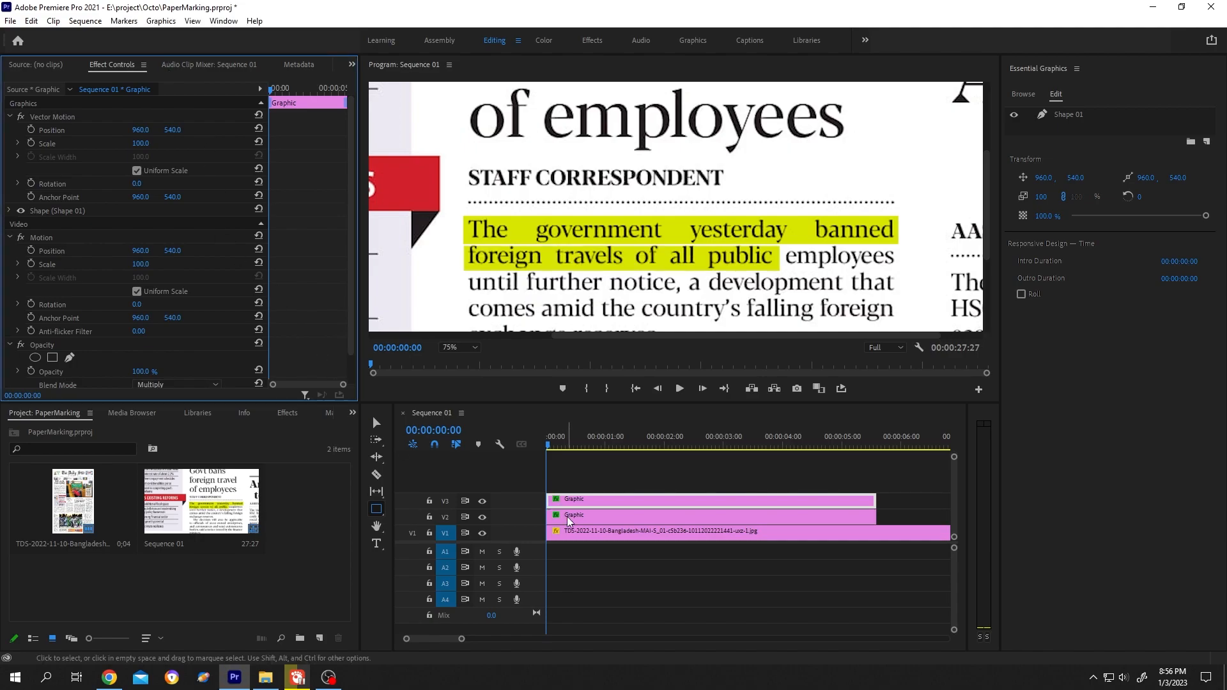
{"action": "left_click", "coordinate": [59, 195]}
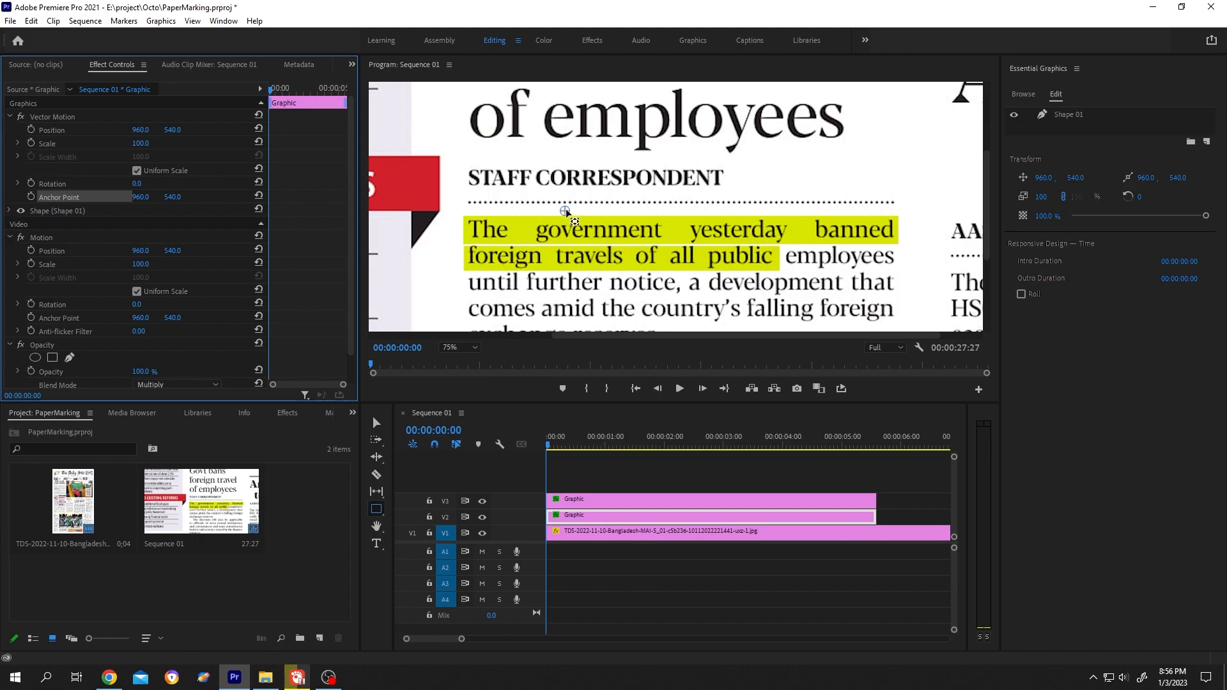
{"action": "left_click", "coordinate": [566, 208]}
{"action": "left_click_drag", "start_coordinate": [565, 209], "coordinate": [464, 230]}
{"action": "left_click", "coordinate": [573, 489]}
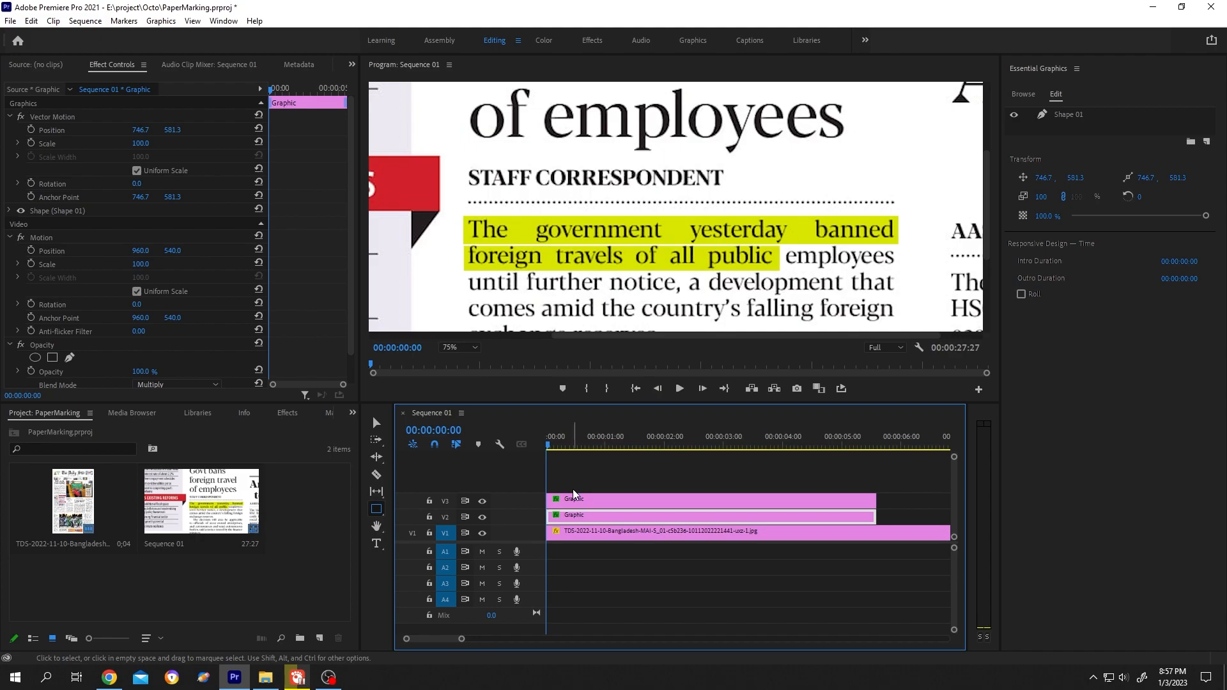
{"action": "key", "text": "ctrl+z"}
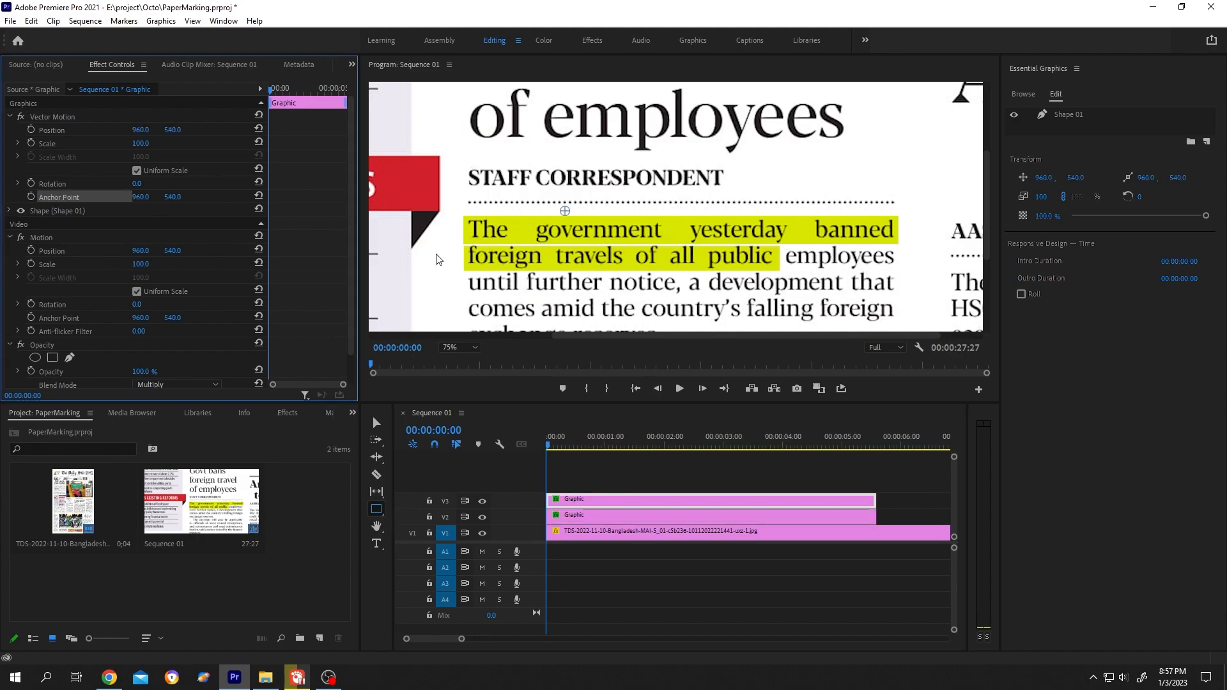
- Undo a second anchor move, leave anchor editing and reselect the V2 graphic clip
{"action": "left_click", "coordinate": [566, 216]}
{"action": "key", "text": "ctrl+z"}
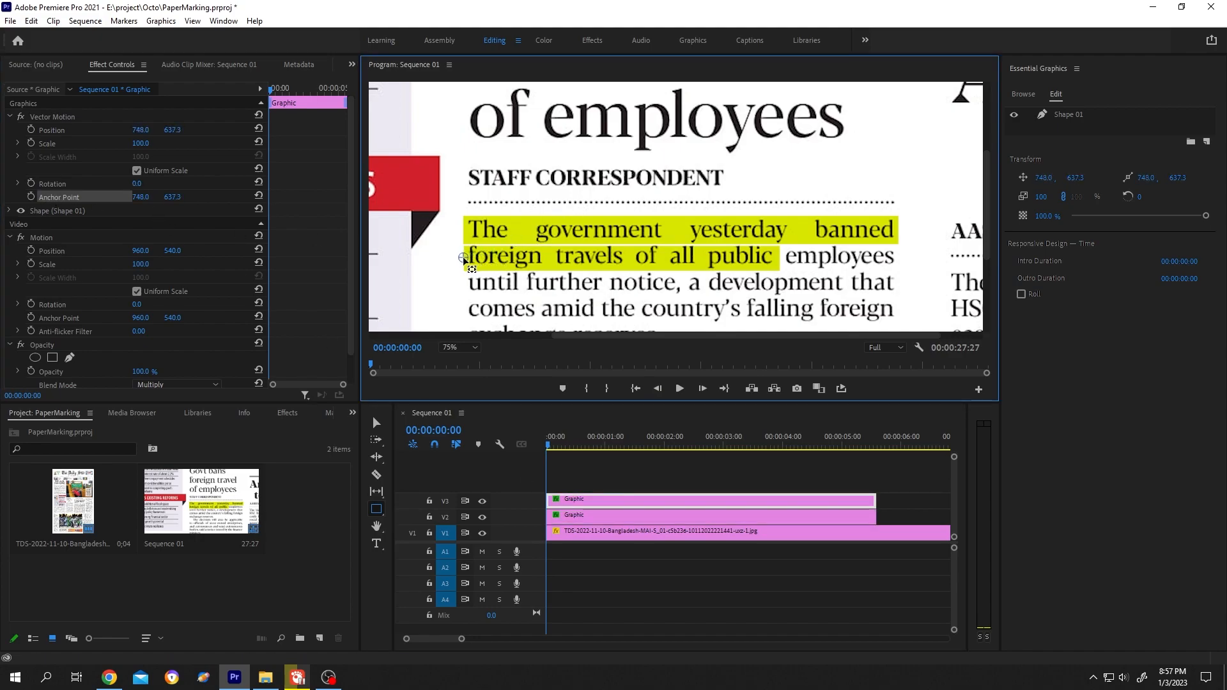
{"action": "left_click", "coordinate": [562, 466]}
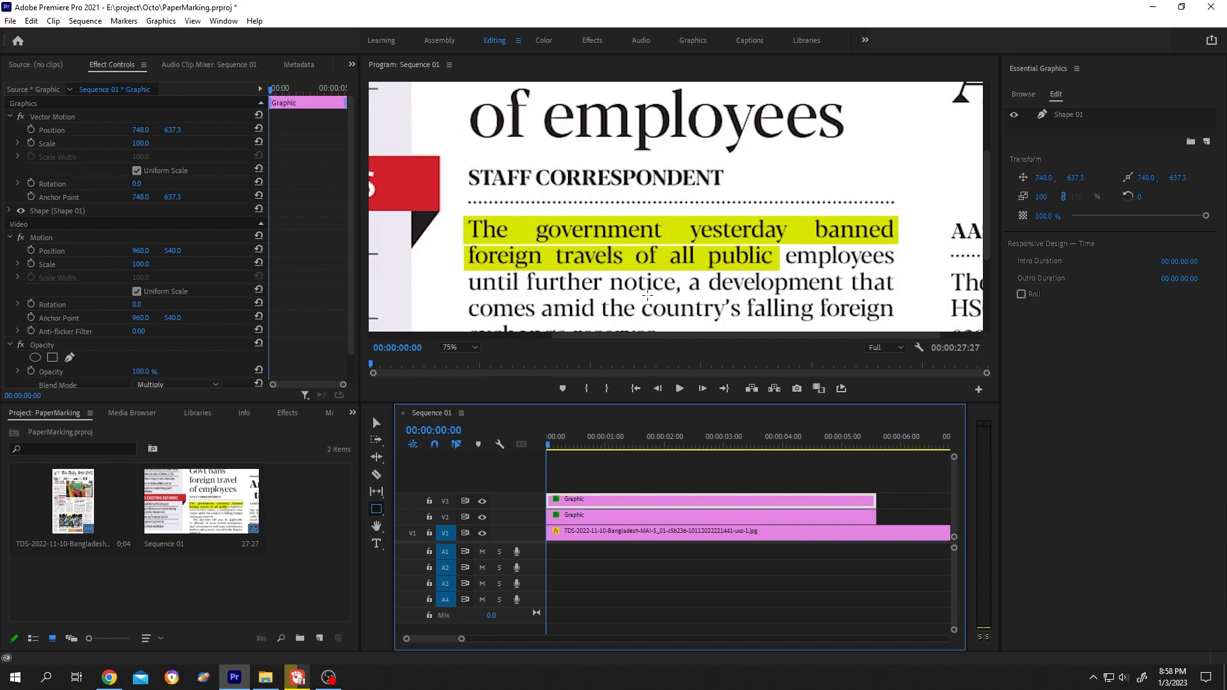
{"action": "left_click", "coordinate": [574, 516]}
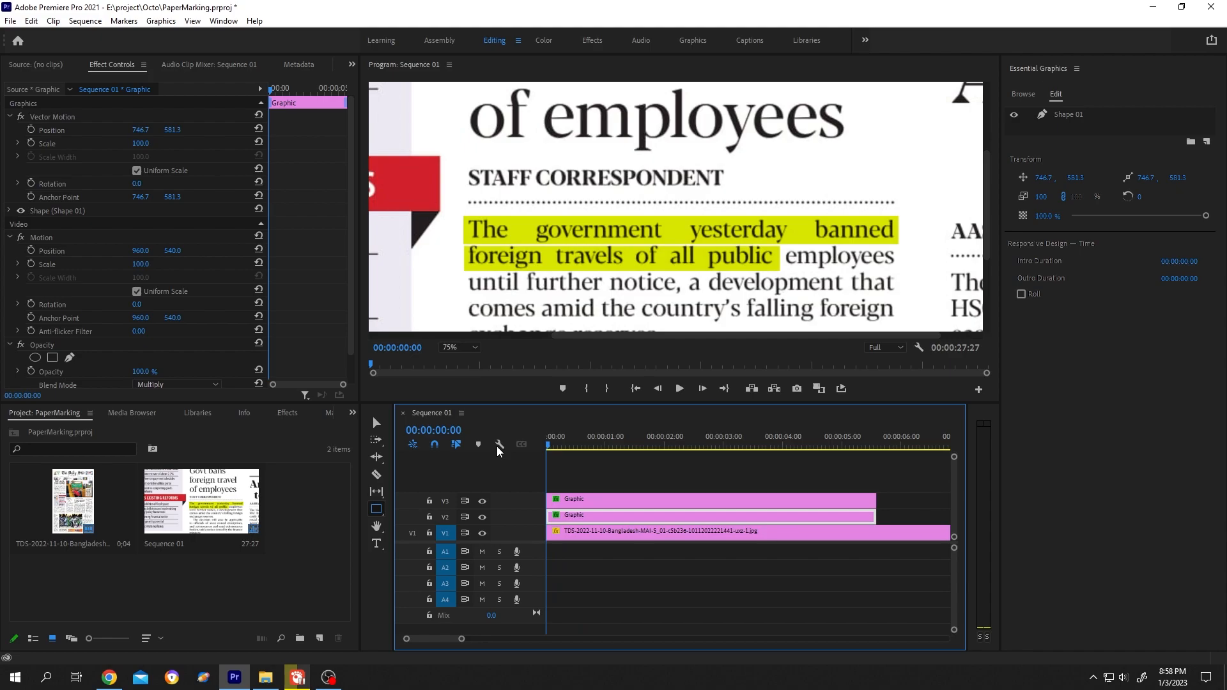
- Disable Uniform Scale and keyframe Scale Width at full width at one second
{"action": "left_click_drag", "start_coordinate": [548, 448], "coordinate": [538, 450]}
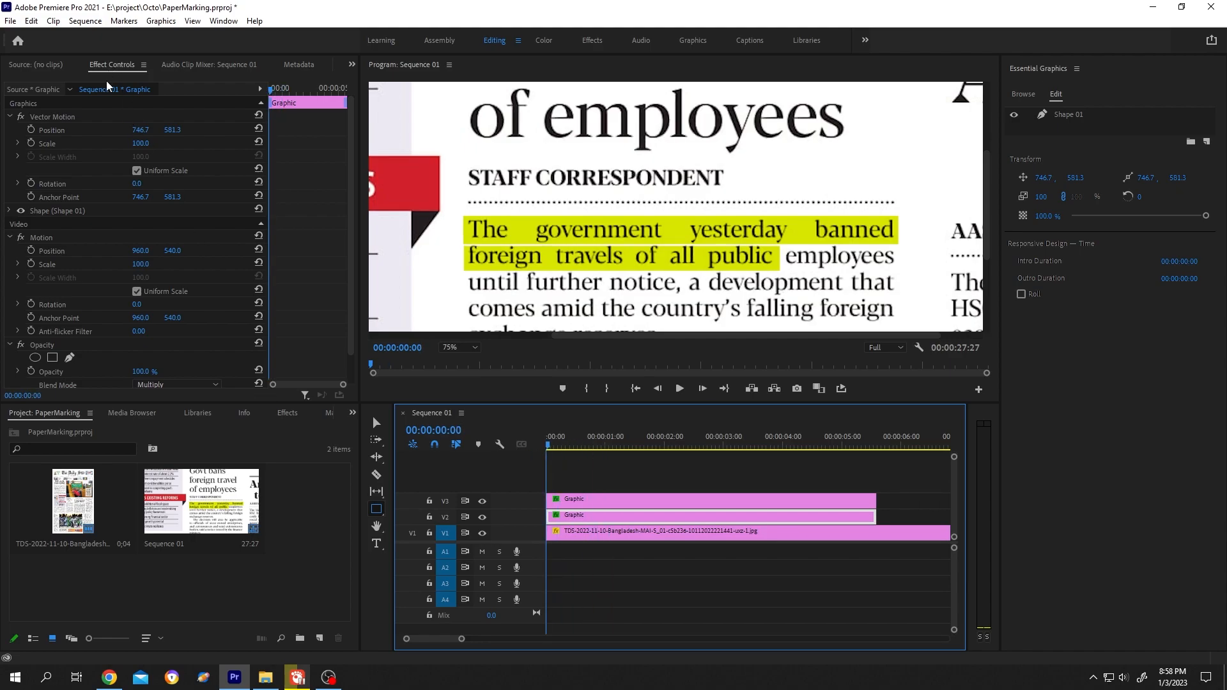
{"action": "left_click", "coordinate": [139, 170]}
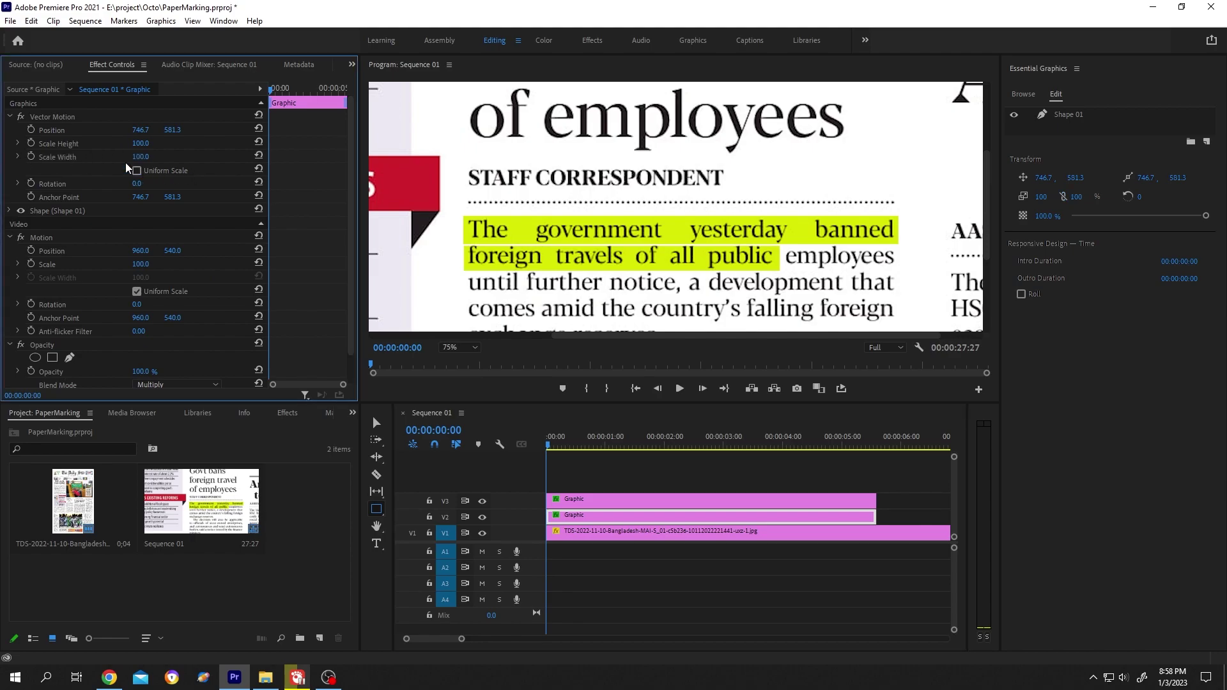
{"action": "left_click", "coordinate": [28, 156]}
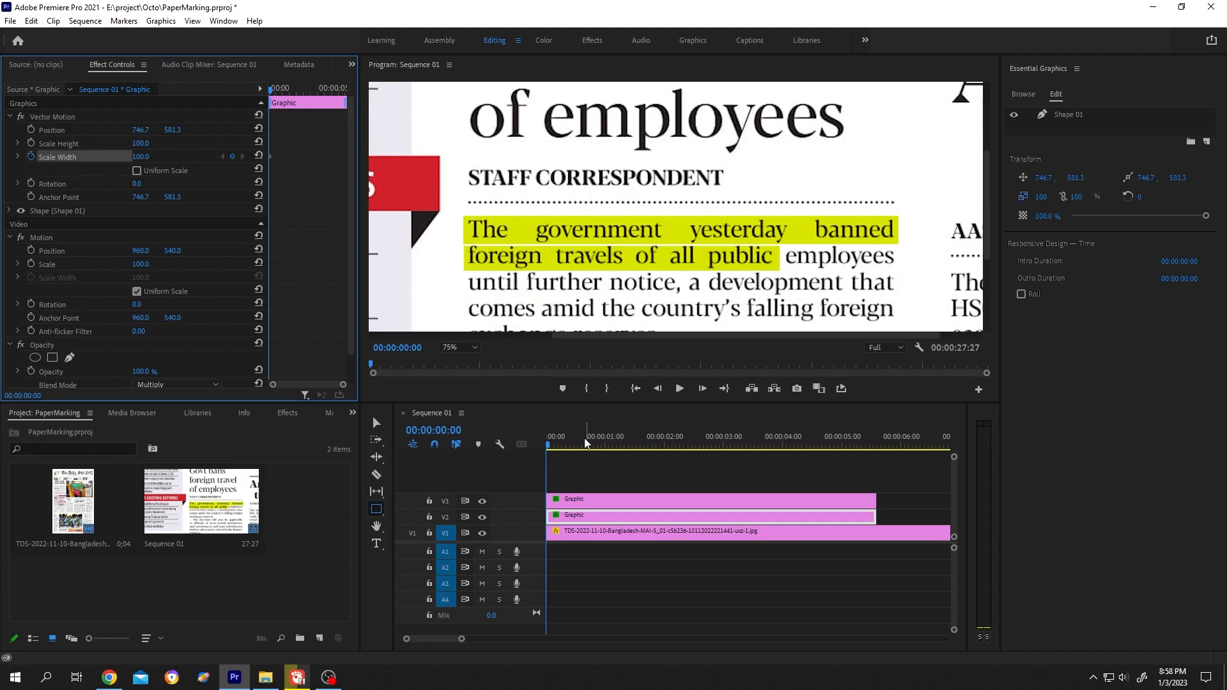
{"action": "mouse_move", "coordinate": [550, 441]}
{"action": "left_mouse_down"}
{"action": "mouse_move", "coordinate": [655, 442]}
{"action": "mouse_move", "coordinate": [604, 445]}
{"action": "left_mouse_up"}
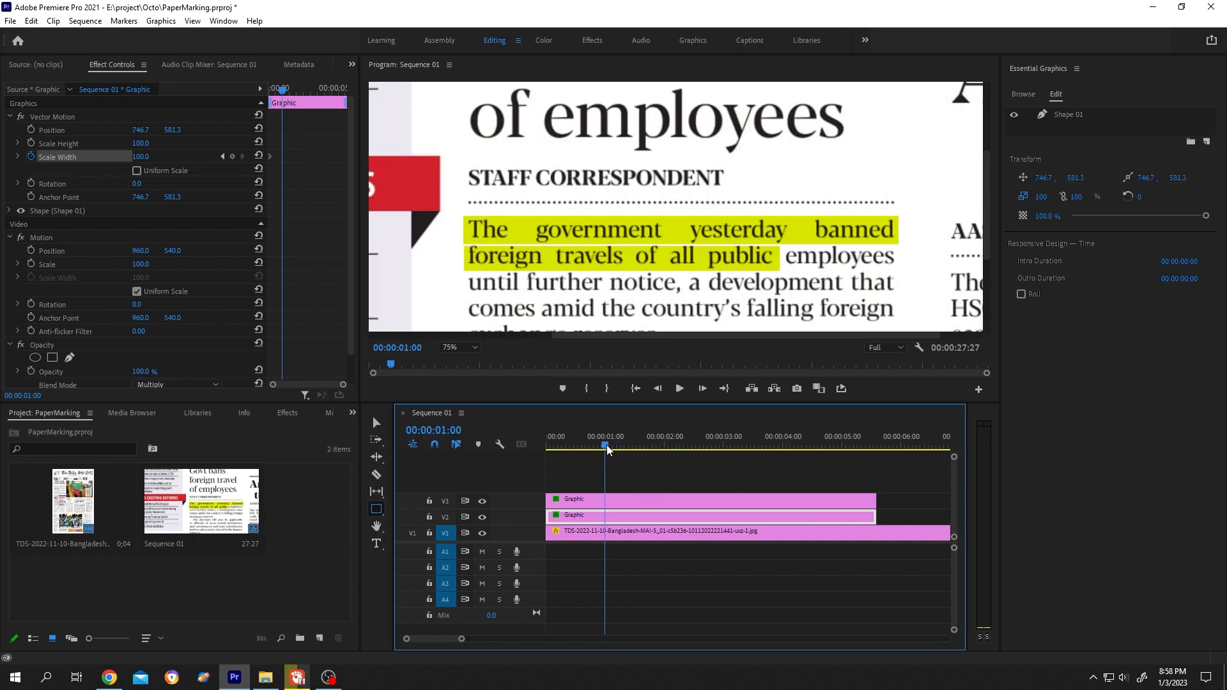
{"action": "left_click", "coordinate": [235, 156]}
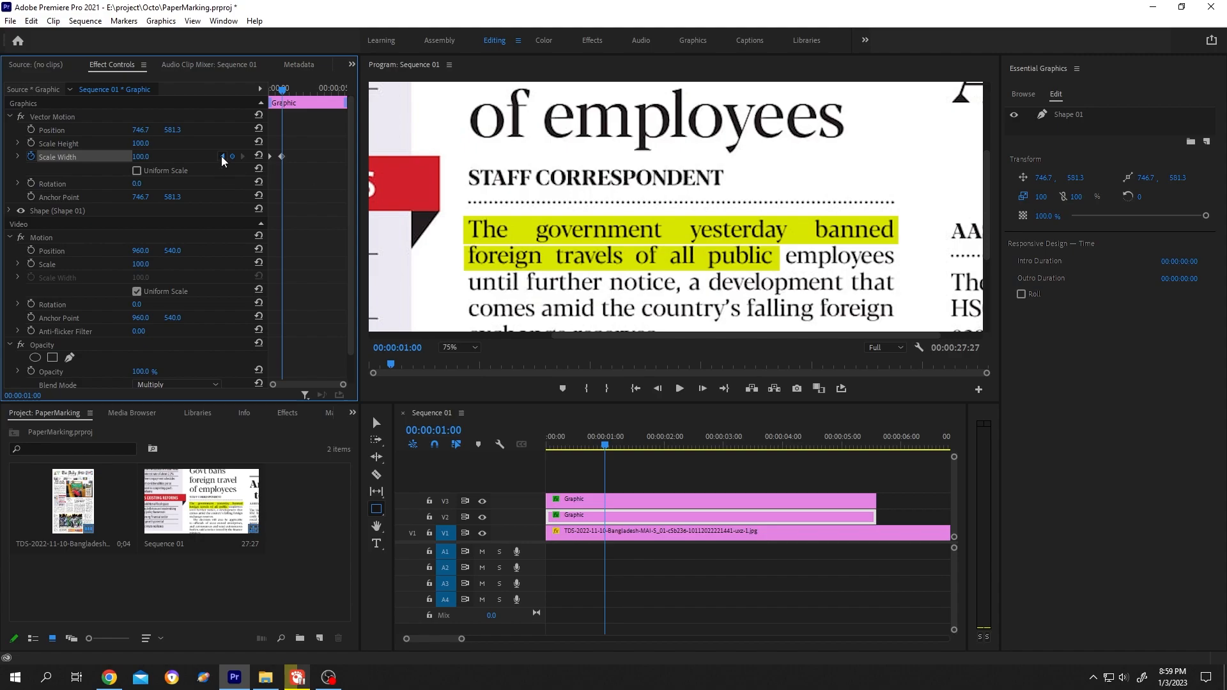
- Set Scale Width to 0 at the sequence start and play the highlight drawing on
{"action": "left_click", "coordinate": [221, 156]}
{"action": "left_click", "coordinate": [145, 157]}
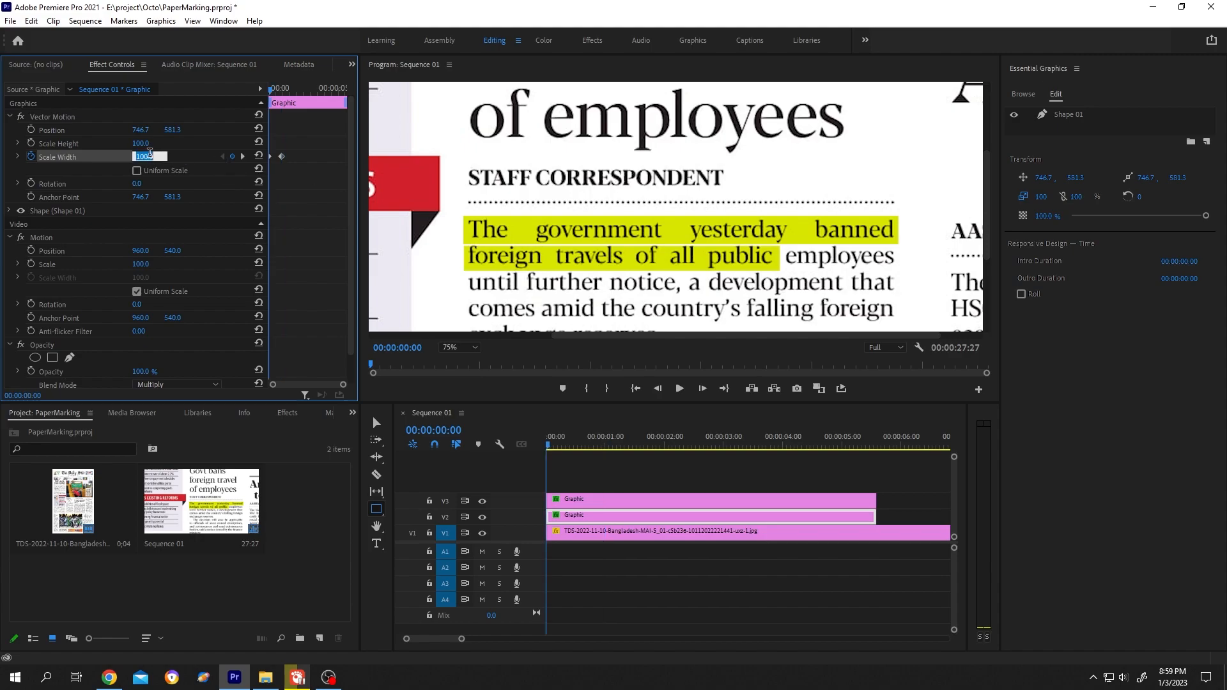
{"action": "type", "text": "0"}
{"action": "key", "text": "Return"}
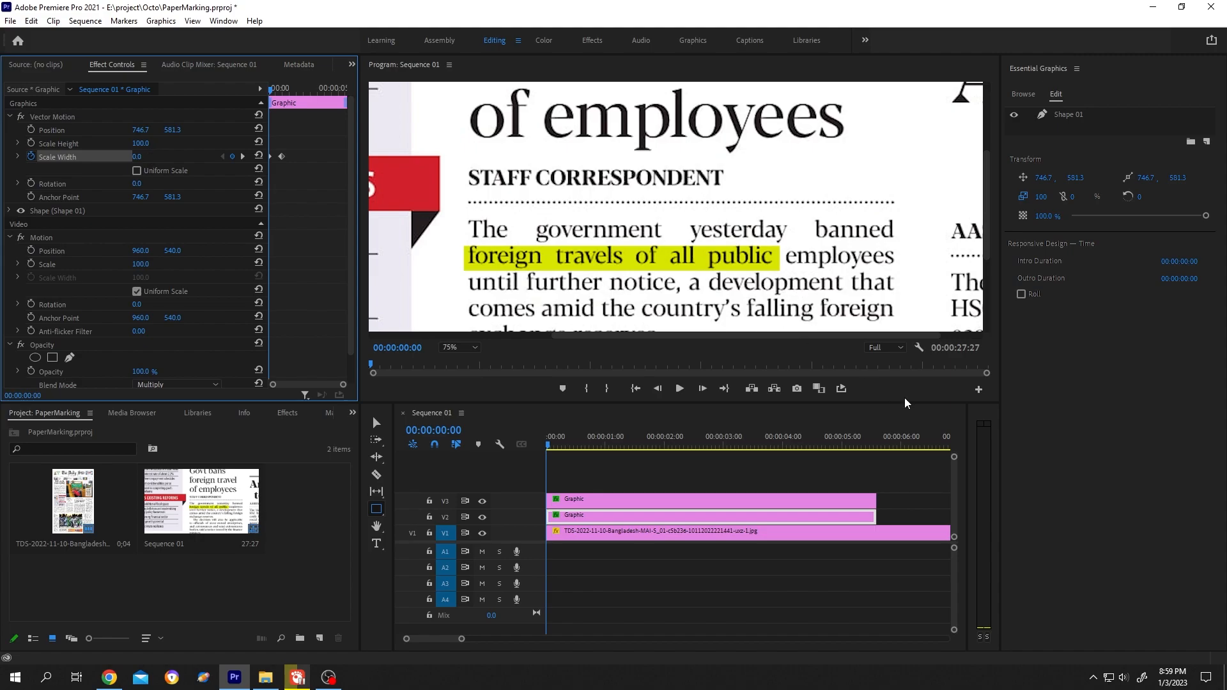
{"action": "left_click", "coordinate": [680, 389]}
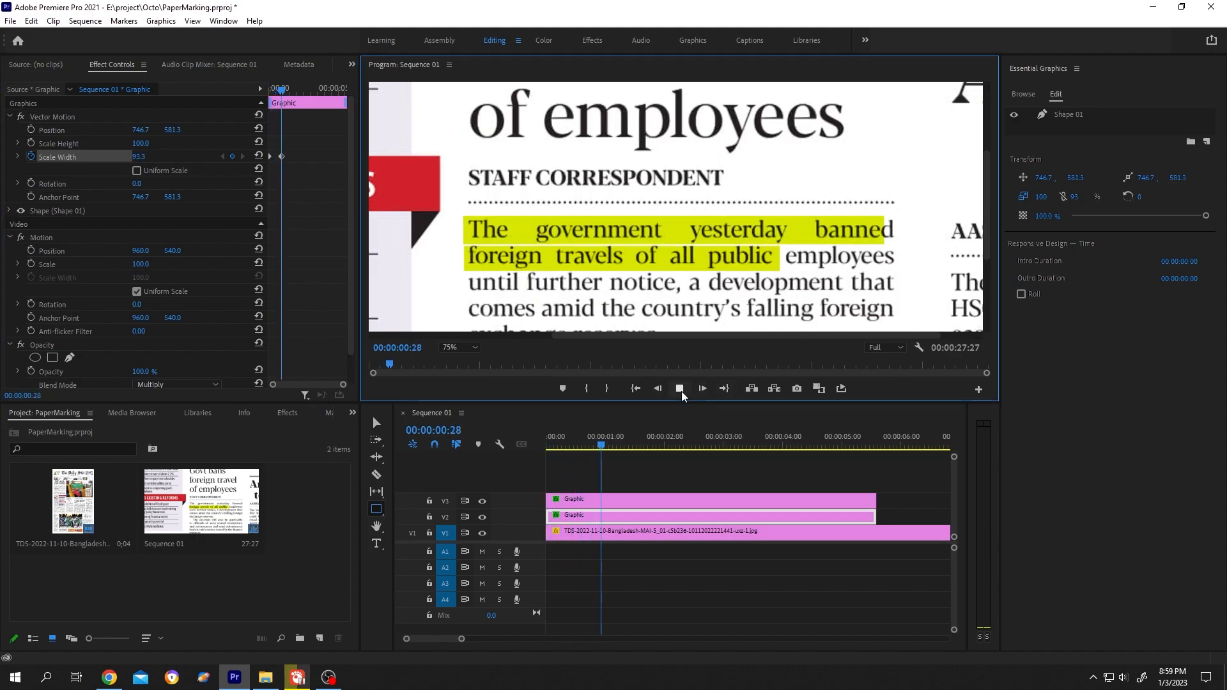
- Move the full-width keyframe later and preview the slower highlight animation
{"action": "left_click", "coordinate": [651, 443]}
{"action": "left_click_drag", "start_coordinate": [652, 444], "coordinate": [525, 450]}
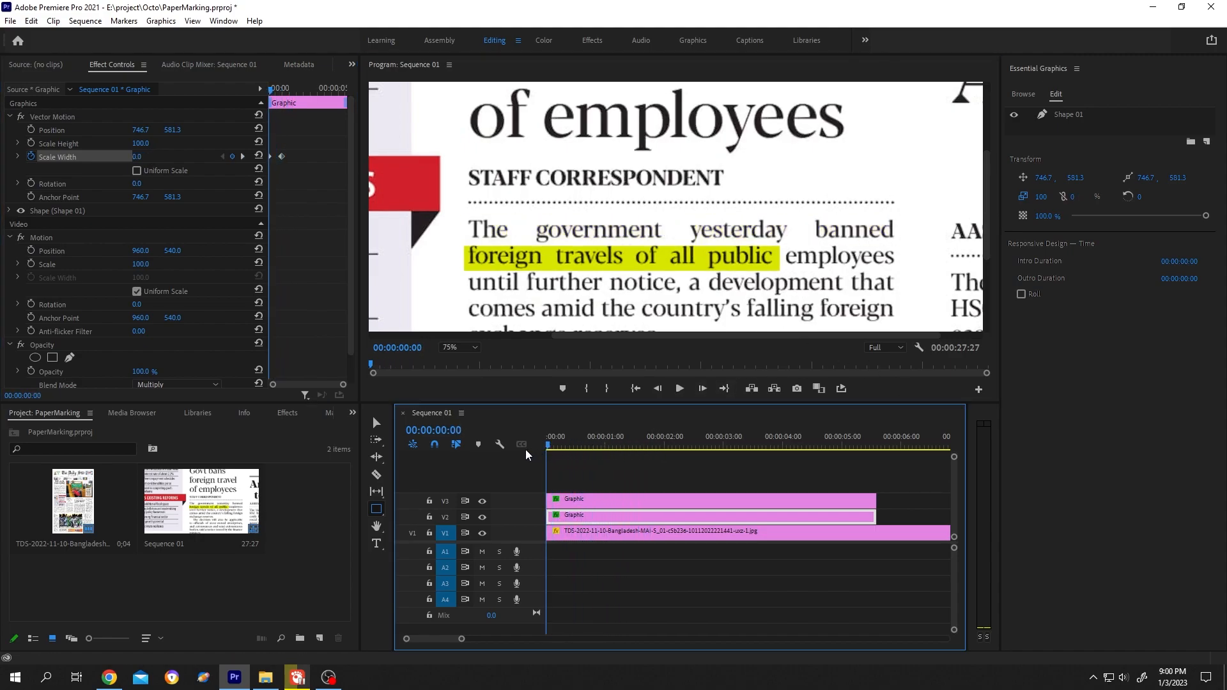
{"action": "left_click", "coordinate": [282, 157]}
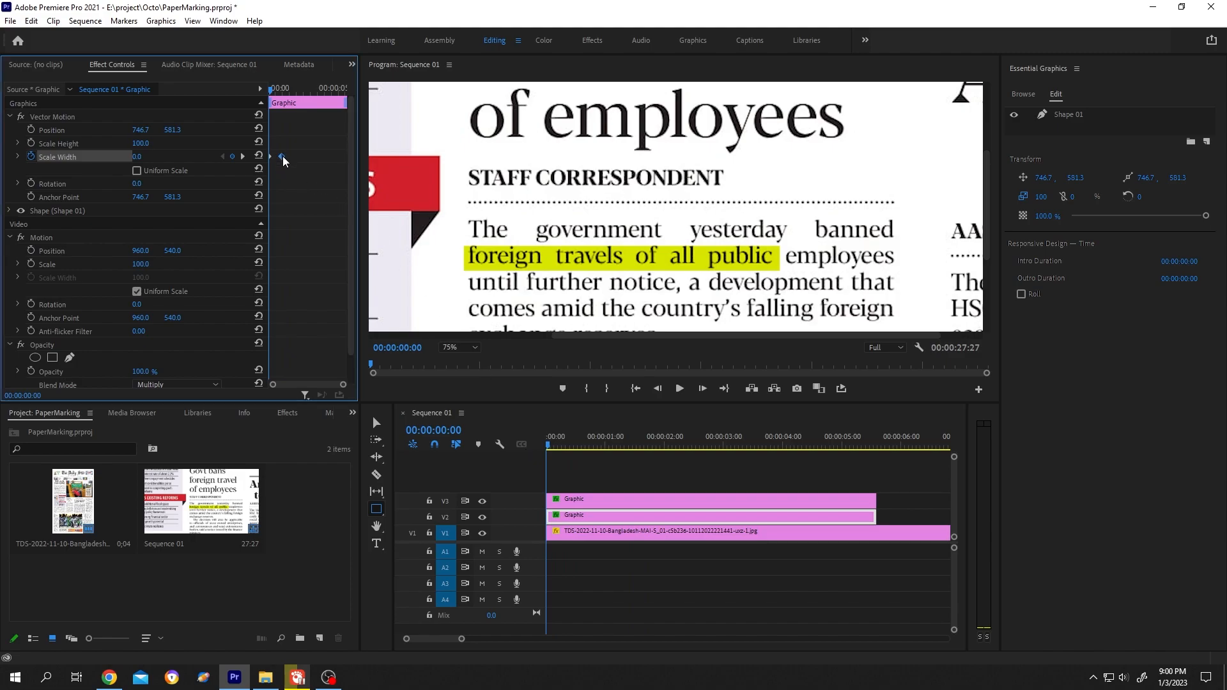
{"action": "left_click_drag", "start_coordinate": [283, 156], "coordinate": [304, 154]}
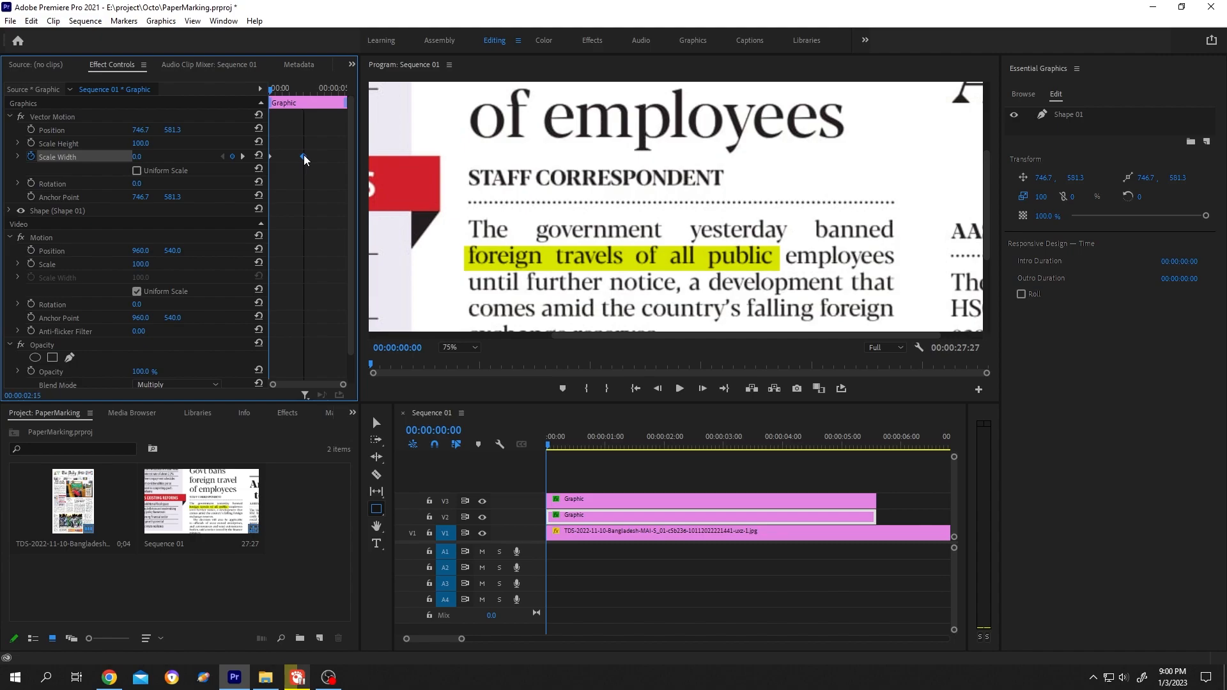
{"action": "left_click_drag", "start_coordinate": [303, 394], "coordinate": [311, 384]}
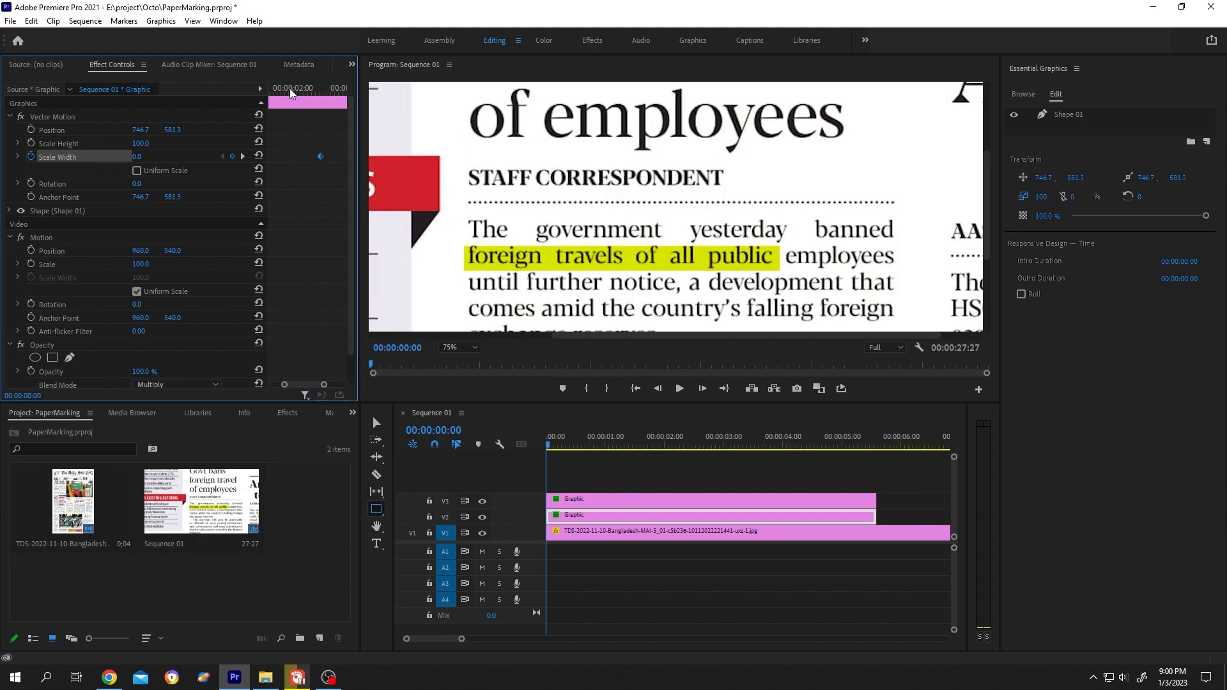
{"action": "left_click", "coordinate": [678, 389]}
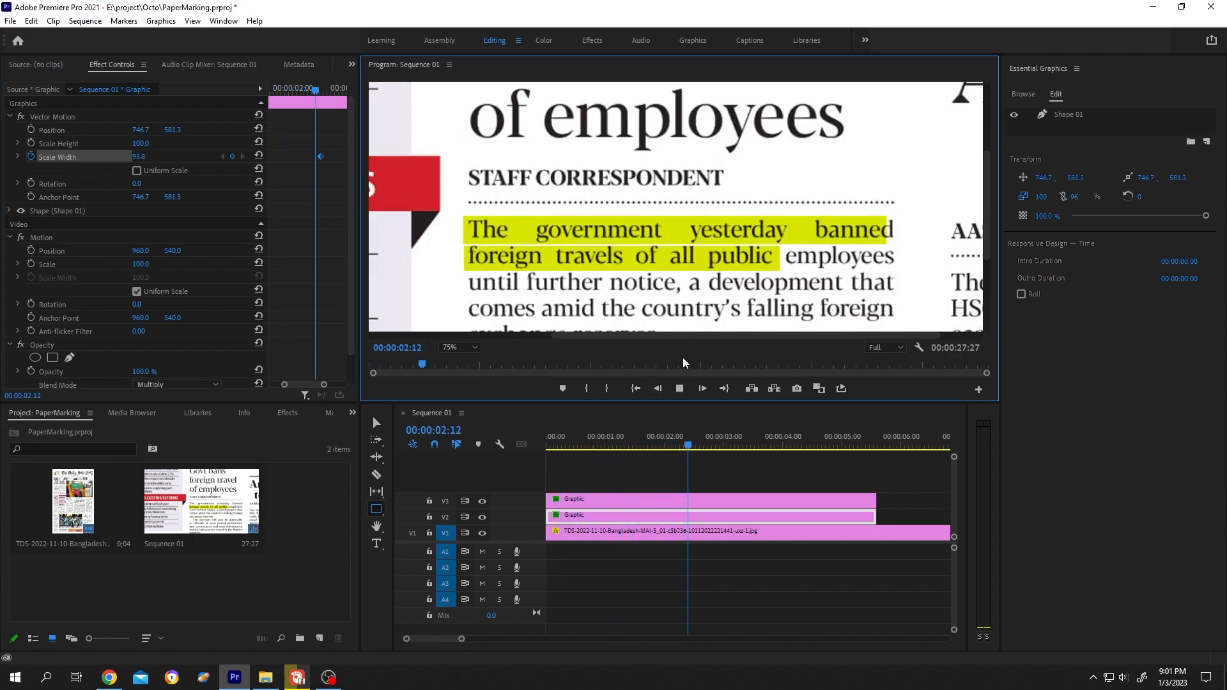
{"action": "left_click", "coordinate": [679, 388]}
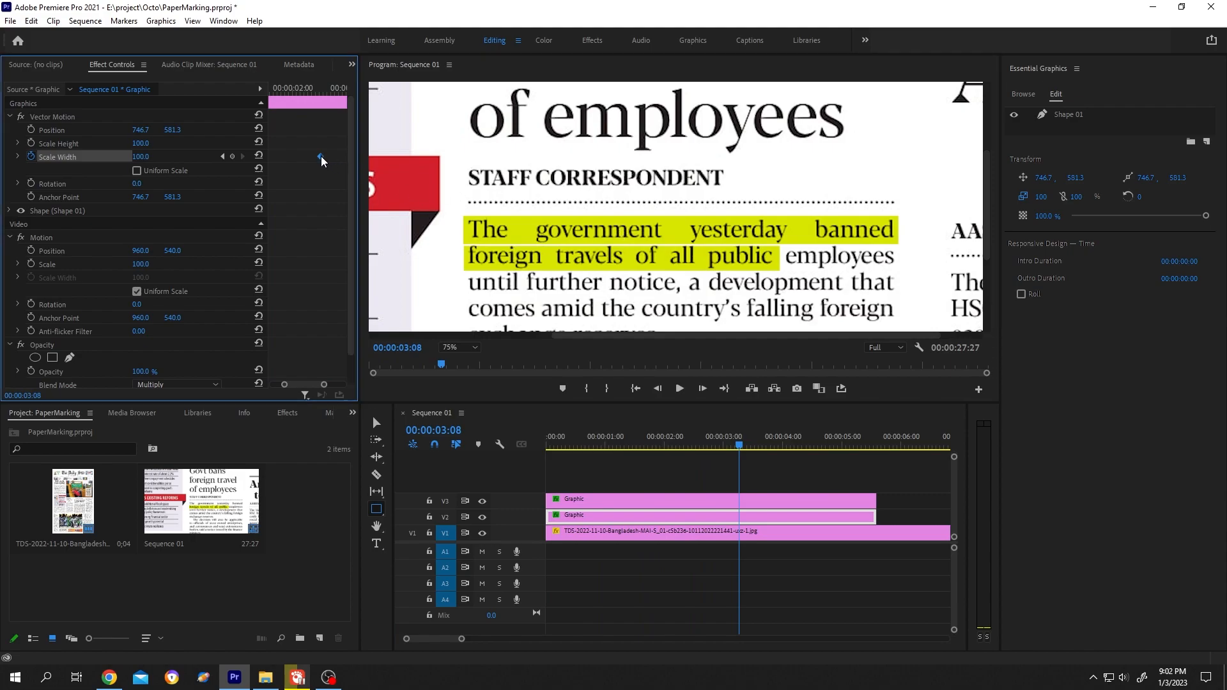
- Move the full-width keyframe earlier again and replay the faster draw-on
{"action": "left_click_drag", "start_coordinate": [321, 157], "coordinate": [283, 157]}
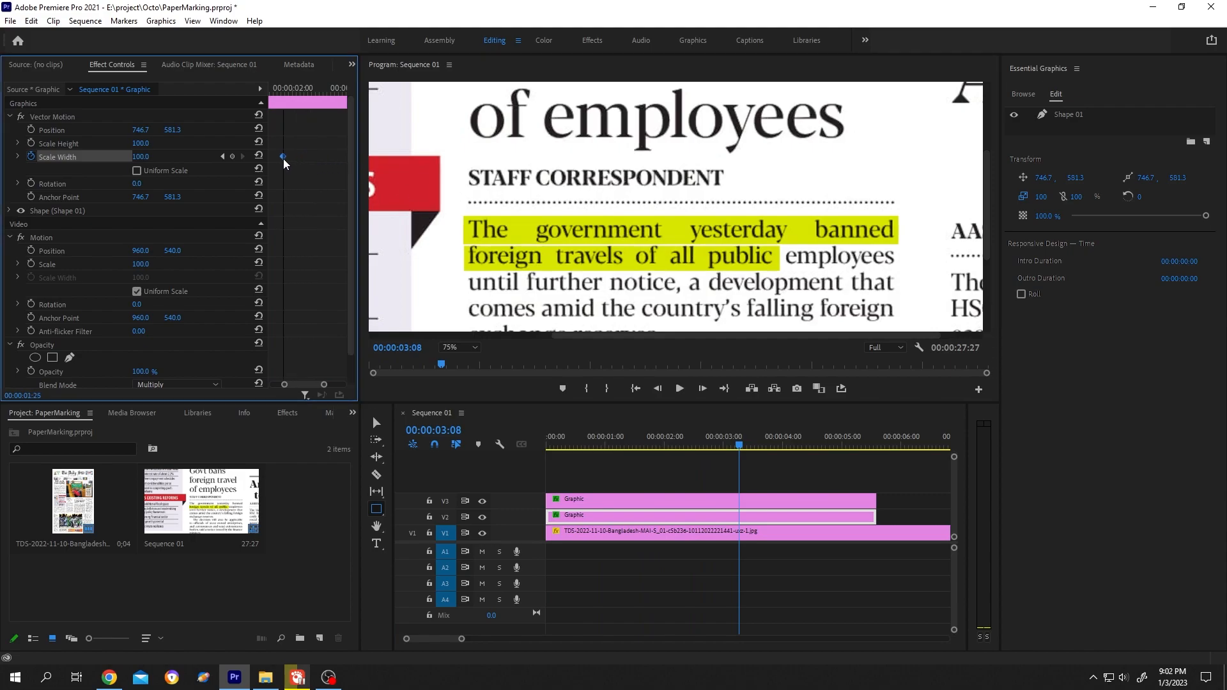
{"action": "scroll", "coordinate": [286, 388], "scroll_direction": "down", "scroll_amount": 2}
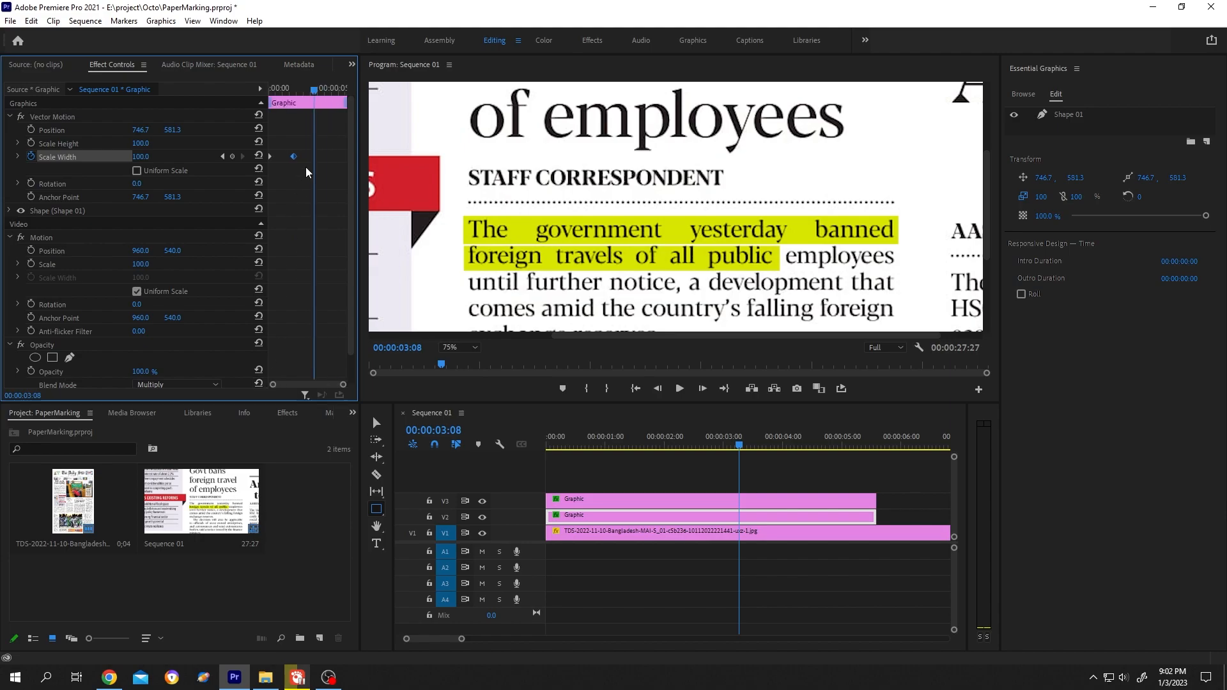
{"action": "left_click", "coordinate": [556, 437]}
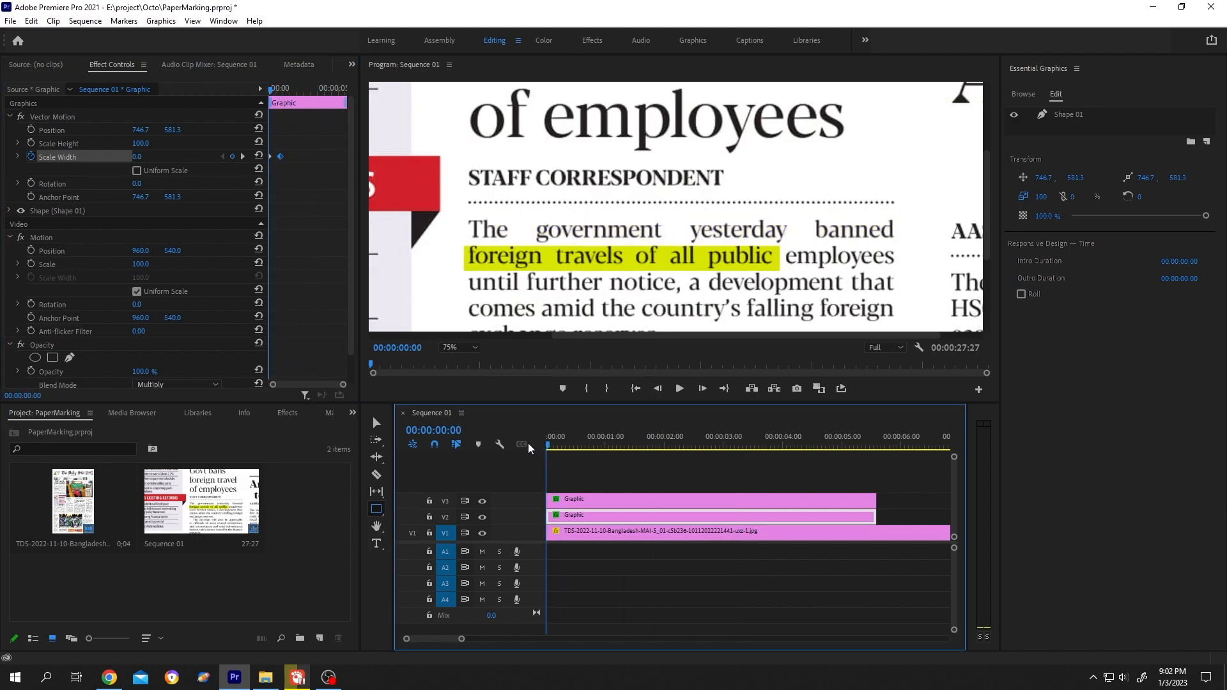
{"action": "left_click", "coordinate": [680, 389]}
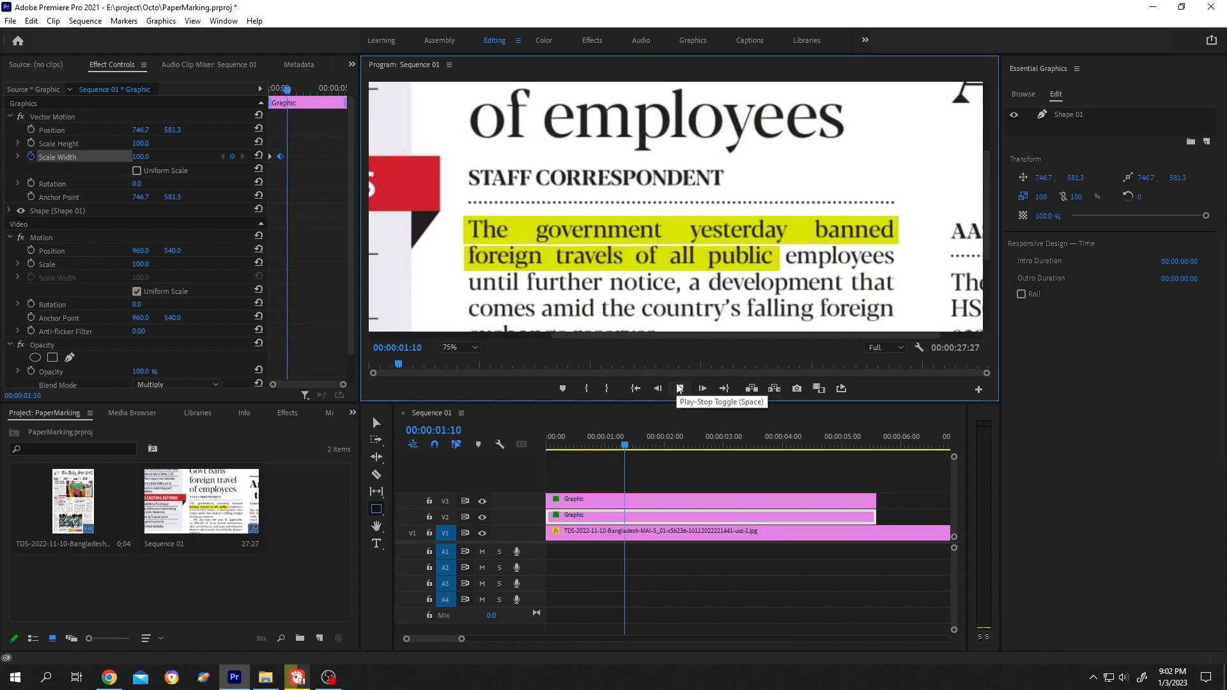